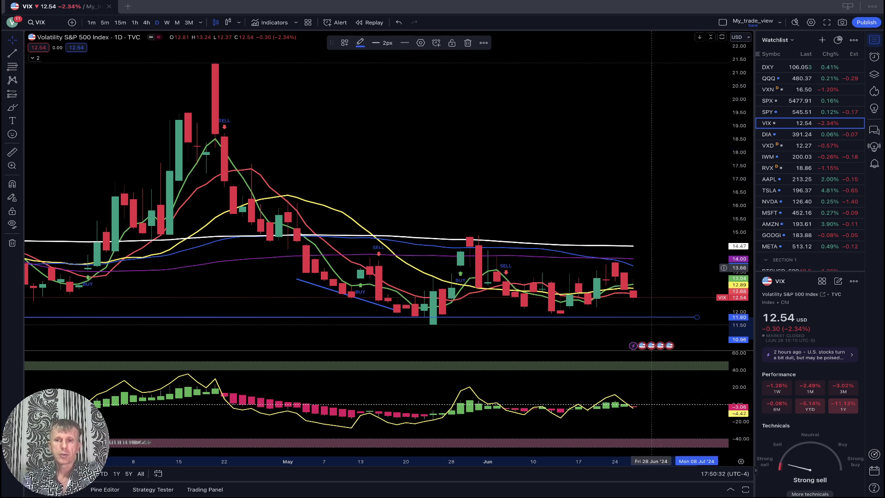
Step: Switch the chart from VIX to DIA daily, then change DIA to the 4-hour timeframe
left_click(802, 134)
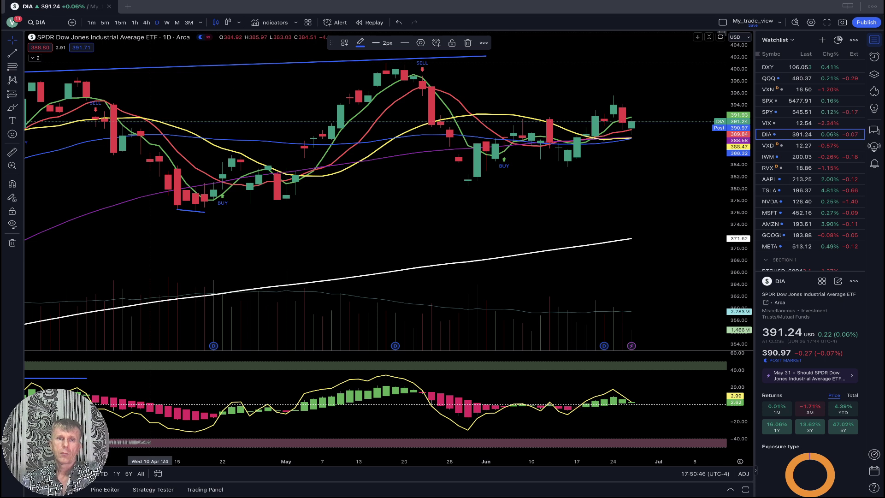
left_click(147, 22)
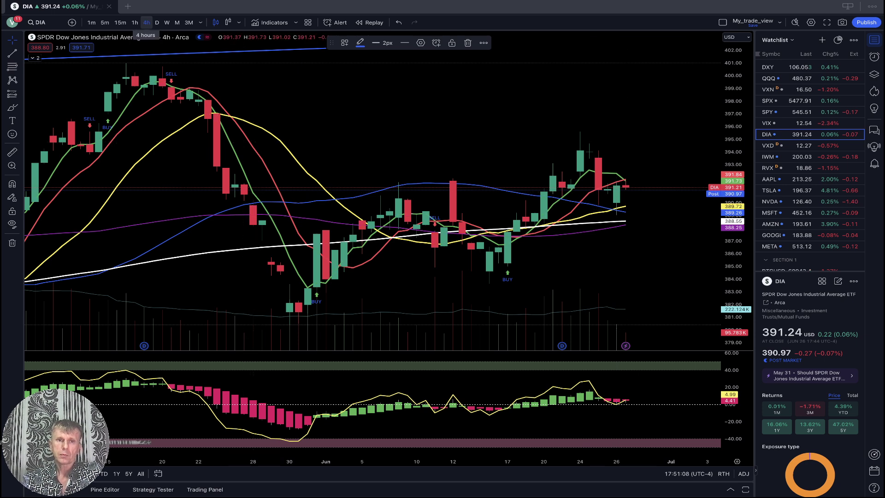
Step: Change DIA to the 1-hour timeframe, then step down the watchlist to IWM
left_click(135, 23)
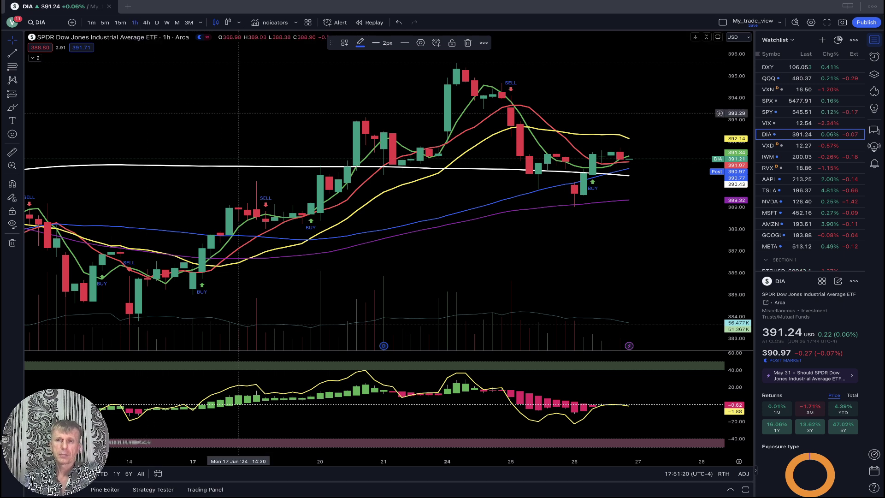
key("Down")
key("Down")
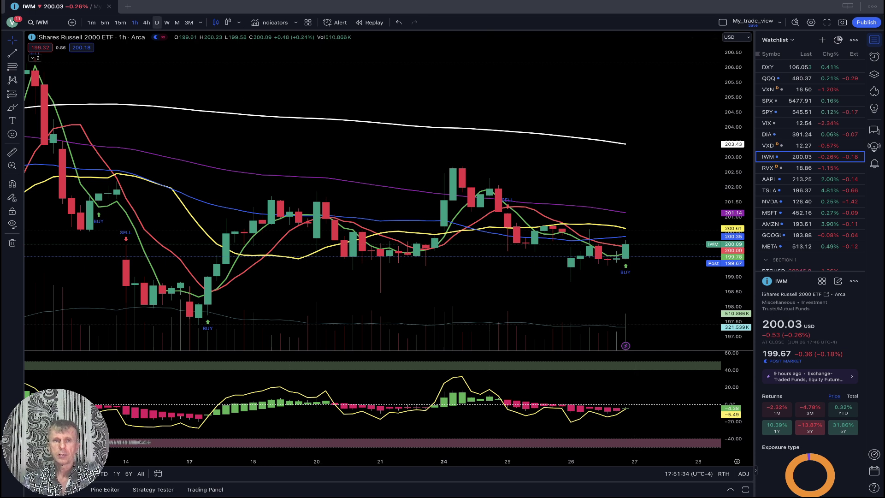
Step: View IWM on 4-hour then daily candles, then step down the watchlist to AAPL
left_click(146, 22)
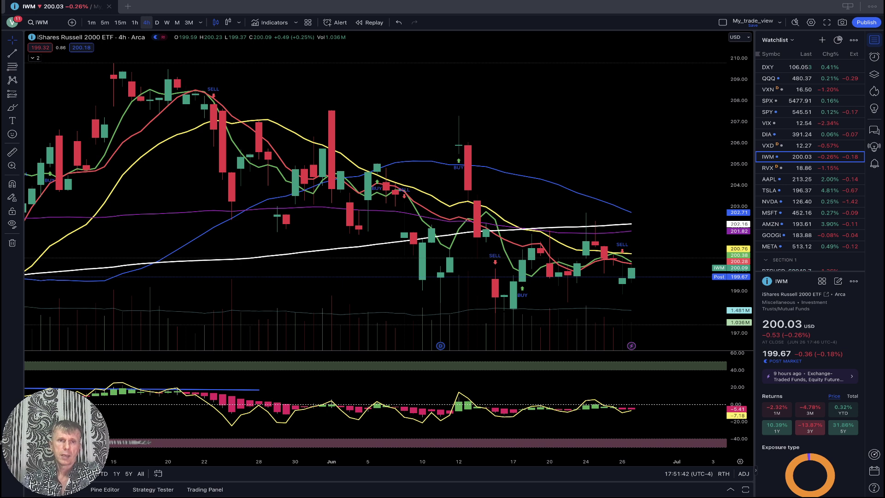
left_click(157, 22)
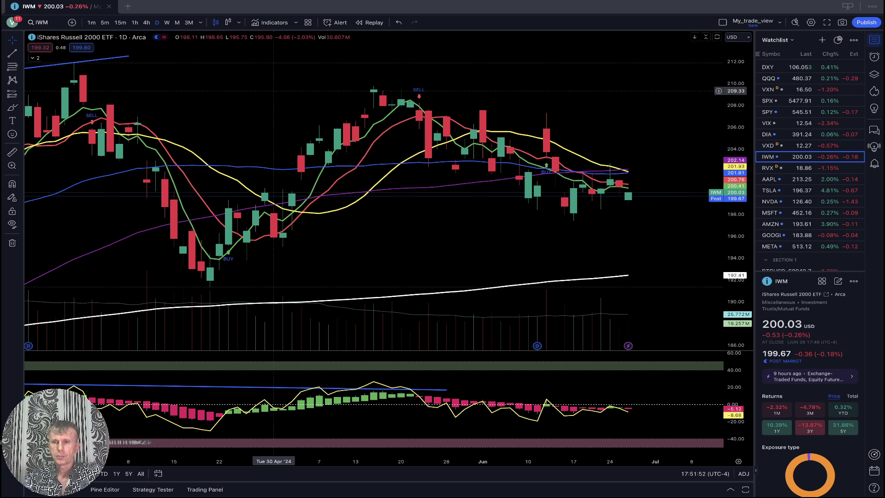
key("Down")
key("Down")
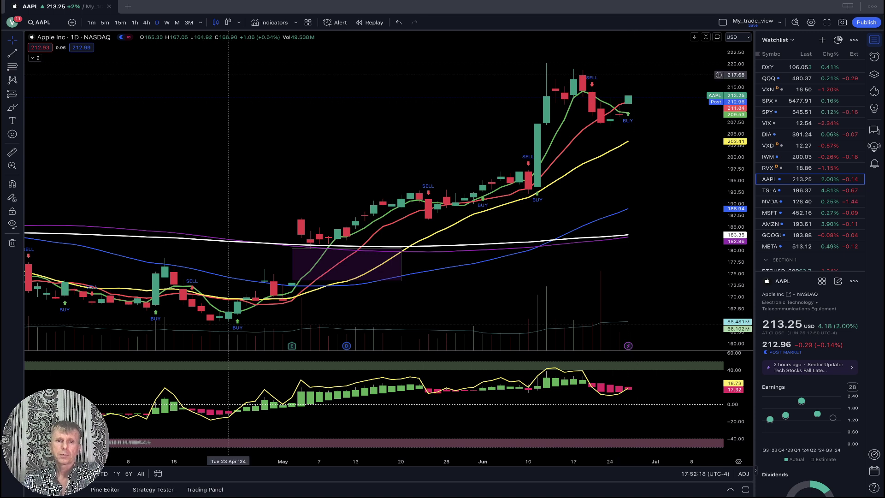
Step: View AAPL on 4-hour then 1-hour candles, then switch the chart to TSLA
left_click(146, 22)
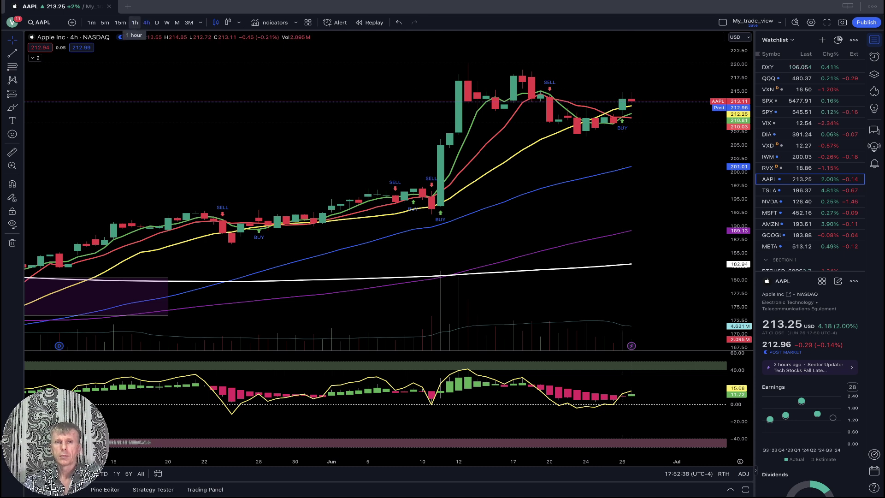
left_click(135, 23)
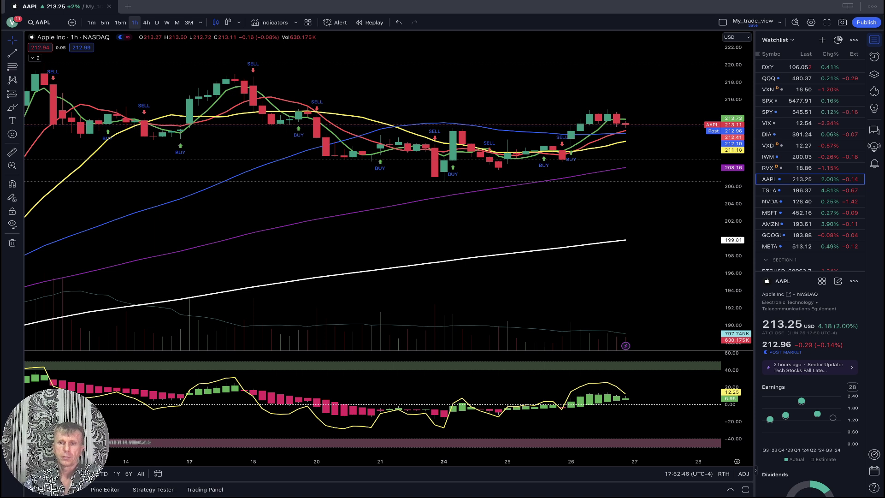
left_click(783, 190)
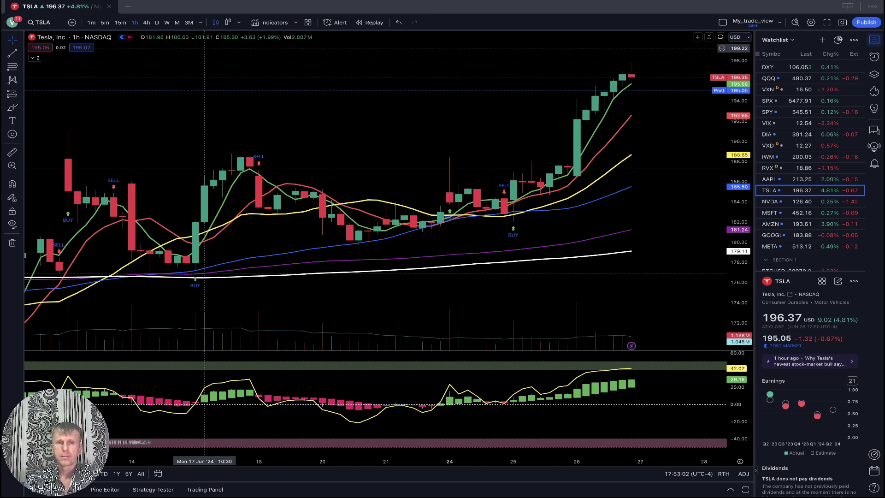
Step: View TSLA on 4-hour then daily candles, then switch the chart to NVDA
left_click(146, 22)
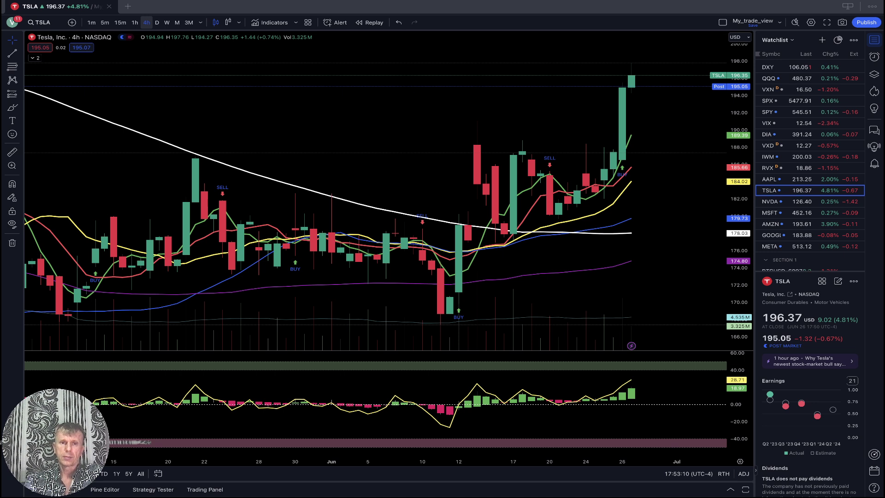
left_click(157, 22)
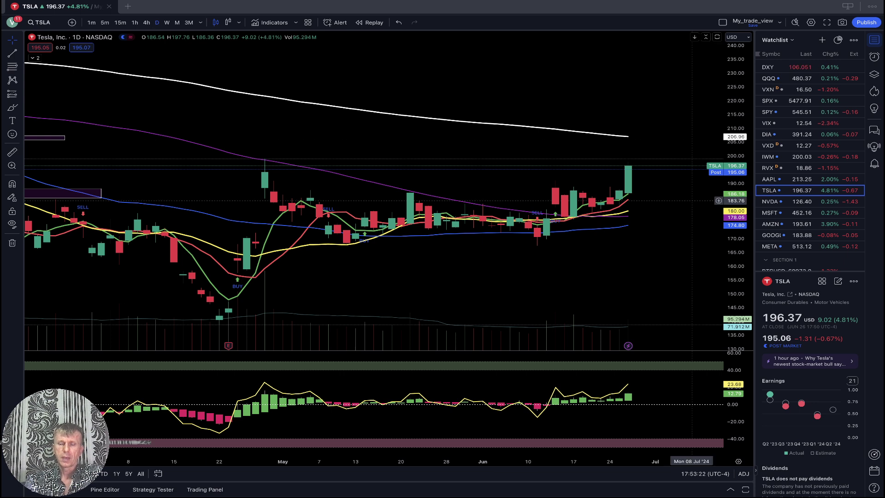
left_click(784, 201)
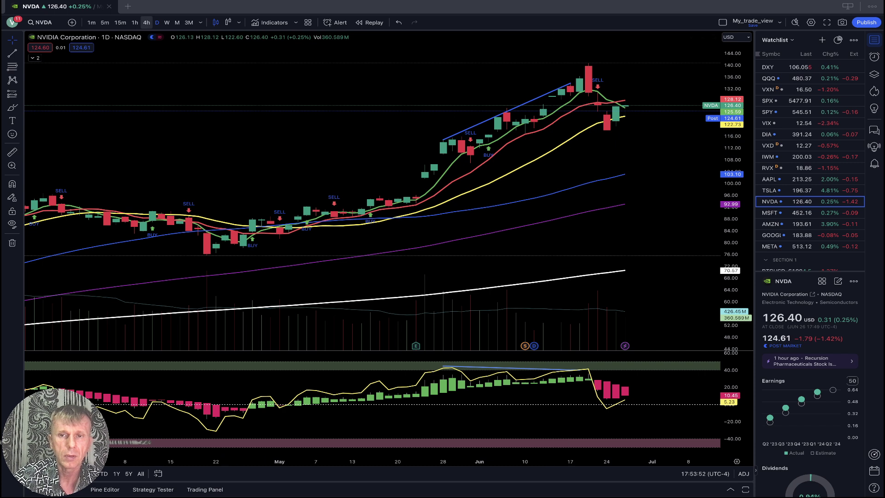
Step: Set NVDA to 4h via typed interval, then 1h, then open MSFT on 4-hour
type("4h")
key("Return")
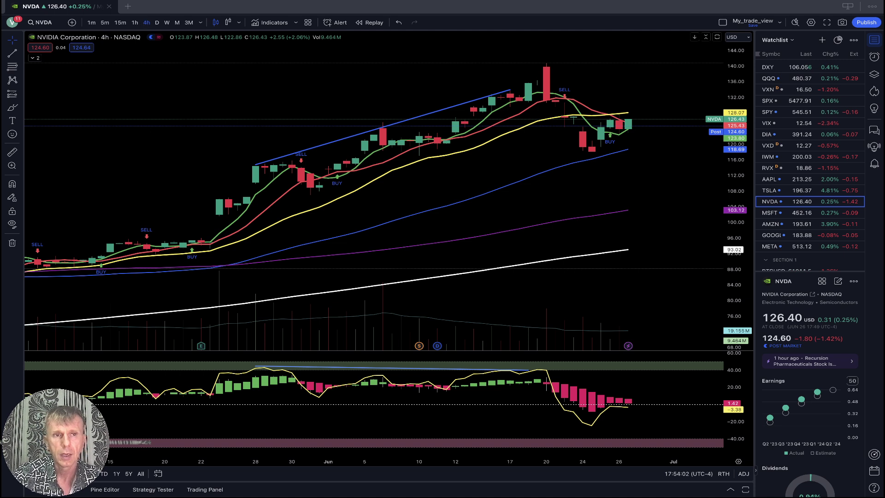
left_click(135, 22)
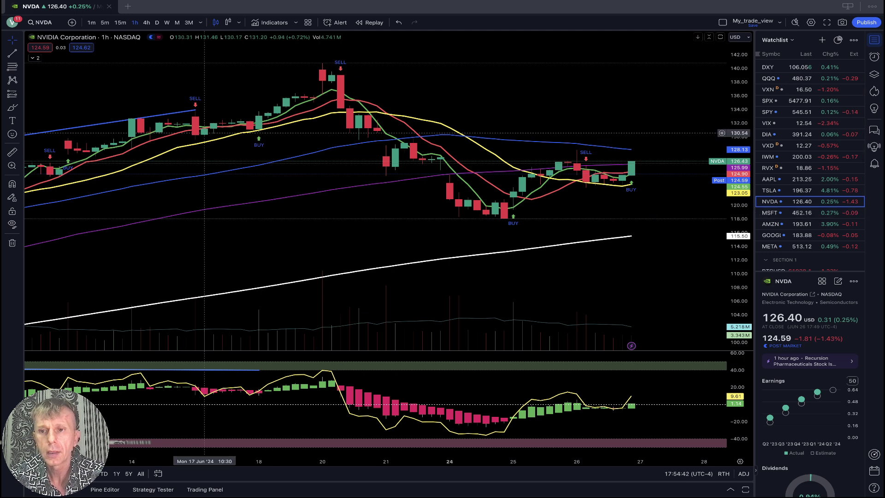
left_click(784, 213)
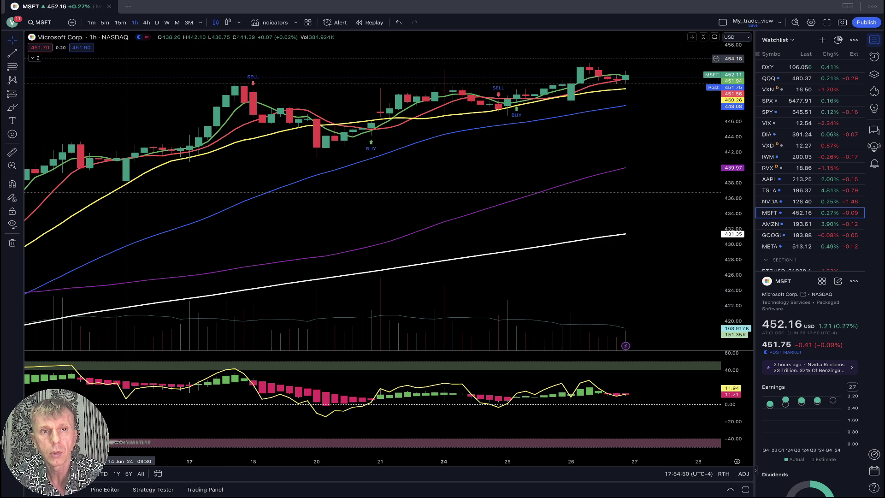
left_click(146, 22)
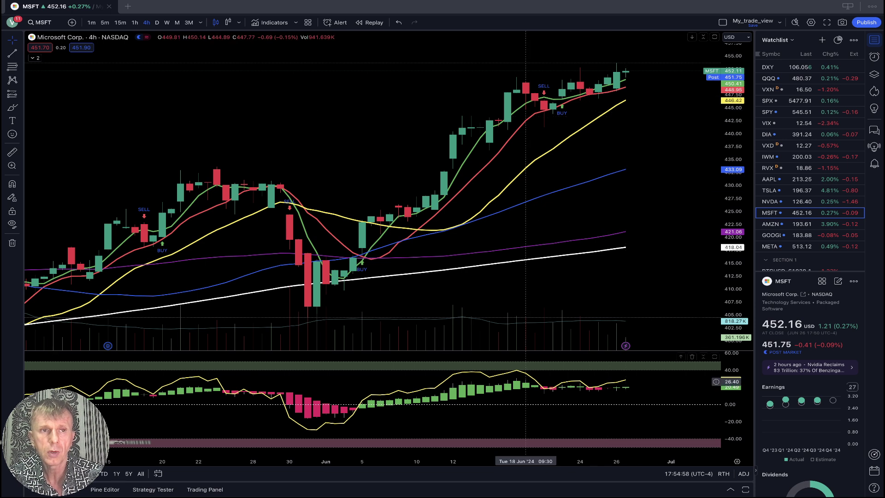
Step: Draw MSFT trend lines from the 17 Jun price high and 17 Jun oscillator peak
left_click(12, 53)
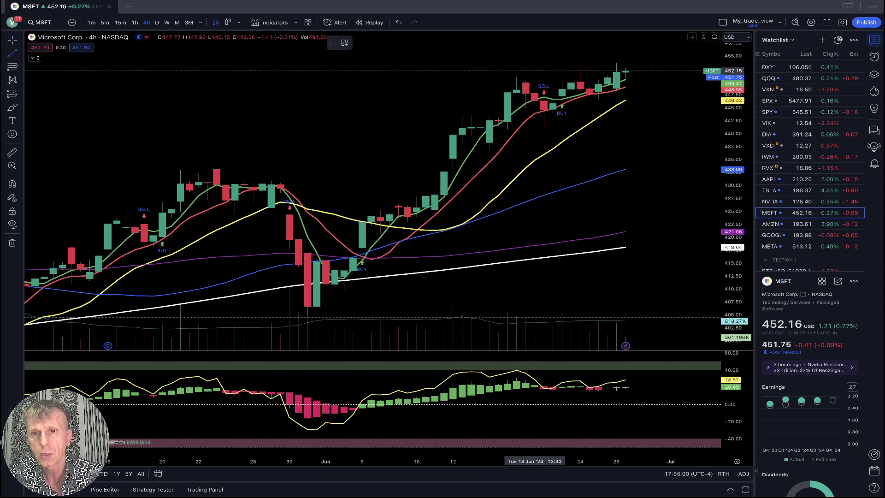
left_click(516, 82)
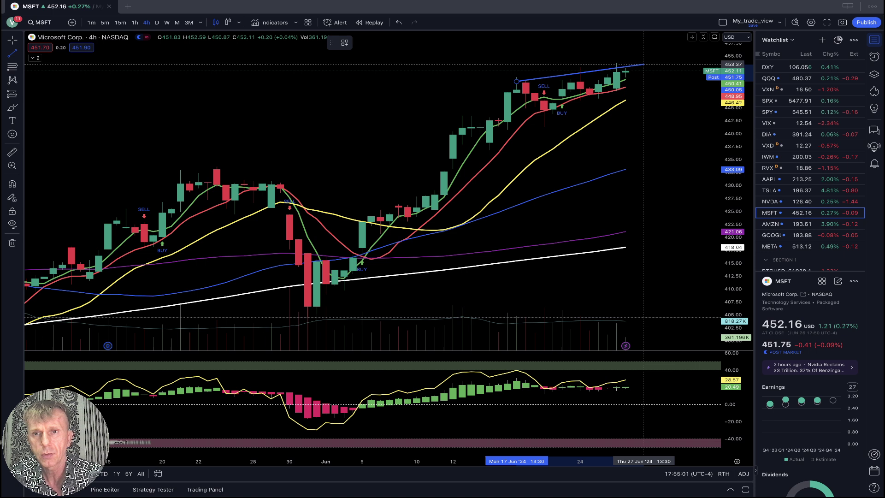
left_click(644, 59)
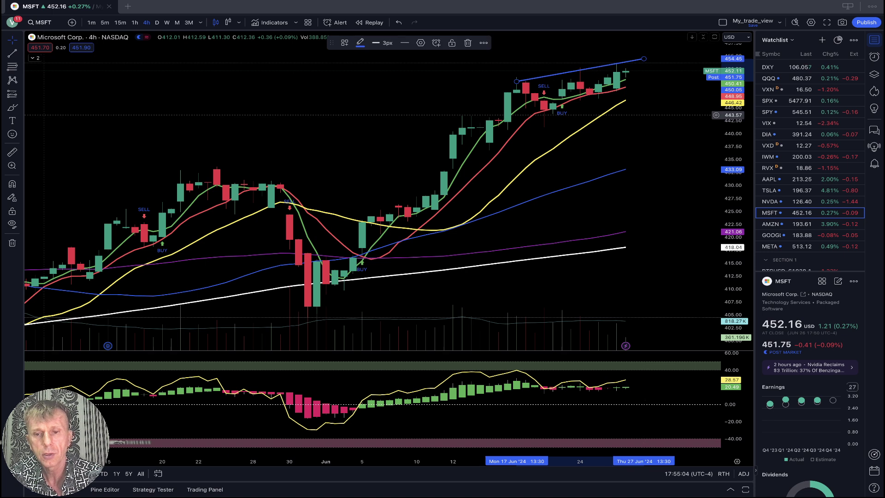
left_click(516, 370)
left_click(662, 383)
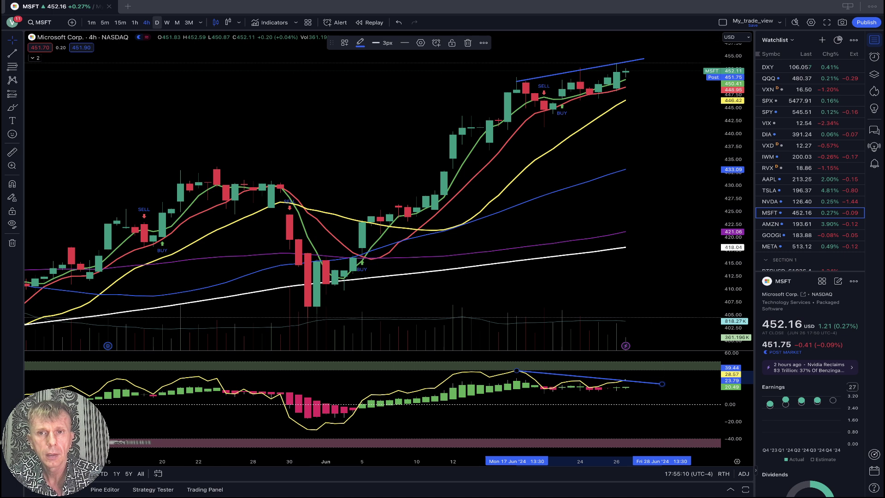
Step: On MSFT daily, snap the oscillator line's ends onto the peaks, then open AMZN
left_click(156, 22)
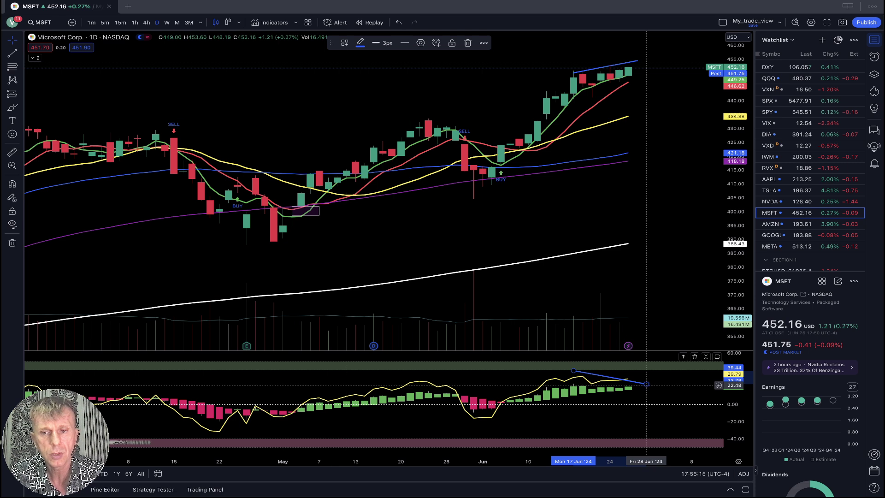
left_click_drag(647, 383, 647, 380)
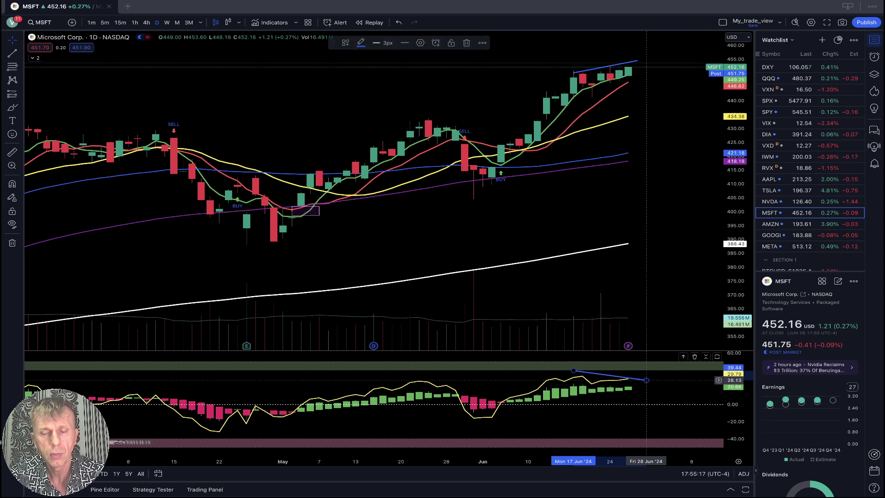
left_click_drag(573, 370, 574, 374)
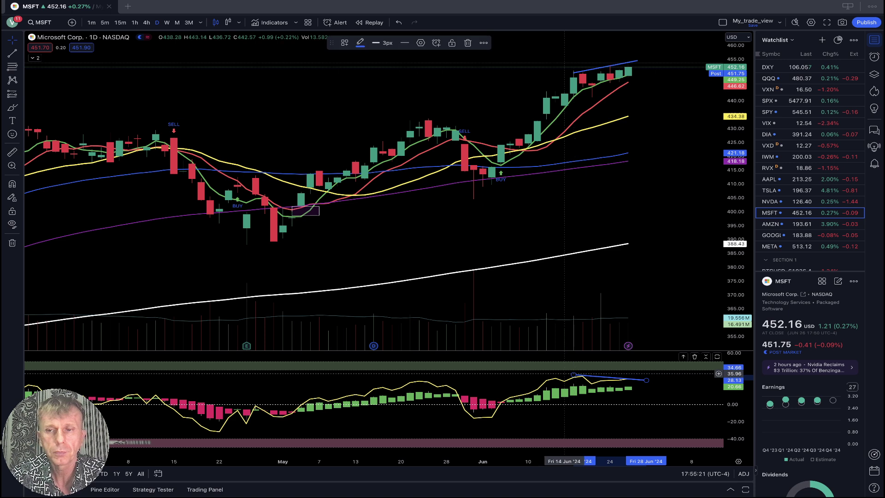
left_click(784, 224)
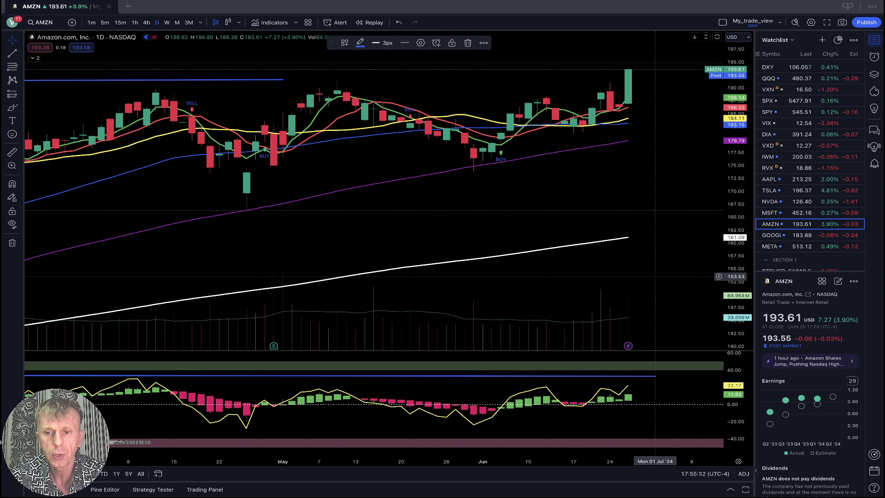
Step: Move AMZN's oscillator line to 27.27 and top price line to 195.06, then go 4-hour
left_click_drag(655, 372, 655, 377)
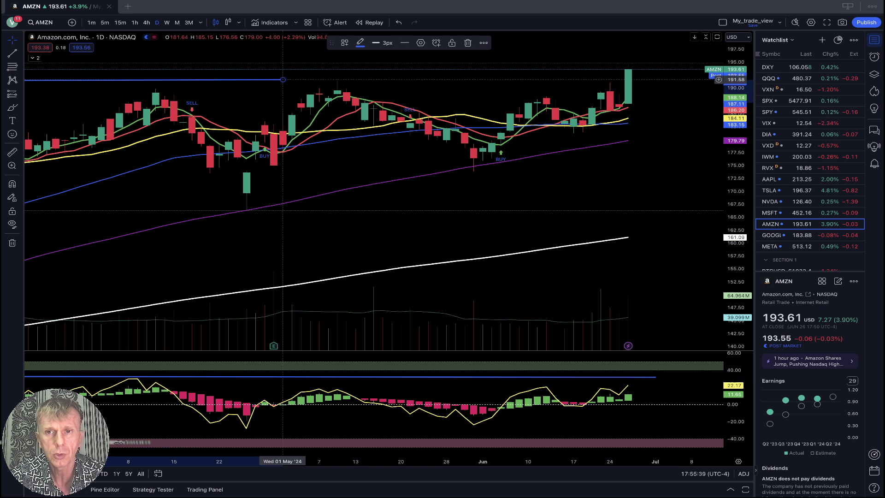
key("Escape")
left_click_drag(638, 59, 647, 61)
left_click(146, 22)
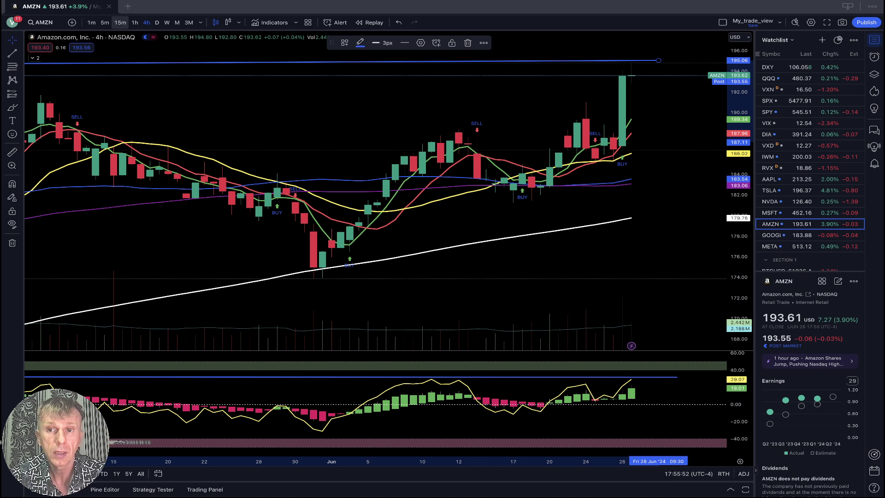
Step: Change AMZN to 1-hour candles, keeping the 195.06 level above the latest high
left_click(135, 23)
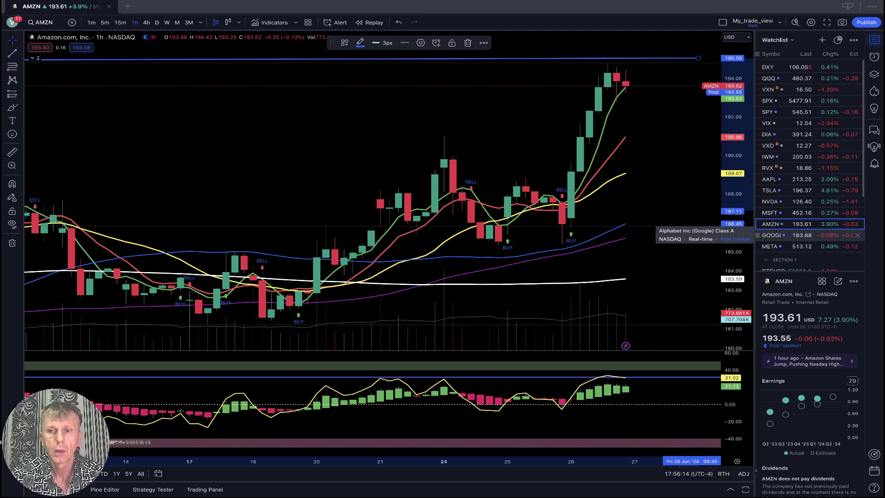
Step: Open GOOGL on 1-hour, then 4-hour and daily candles, then switch to META
left_click(772, 235)
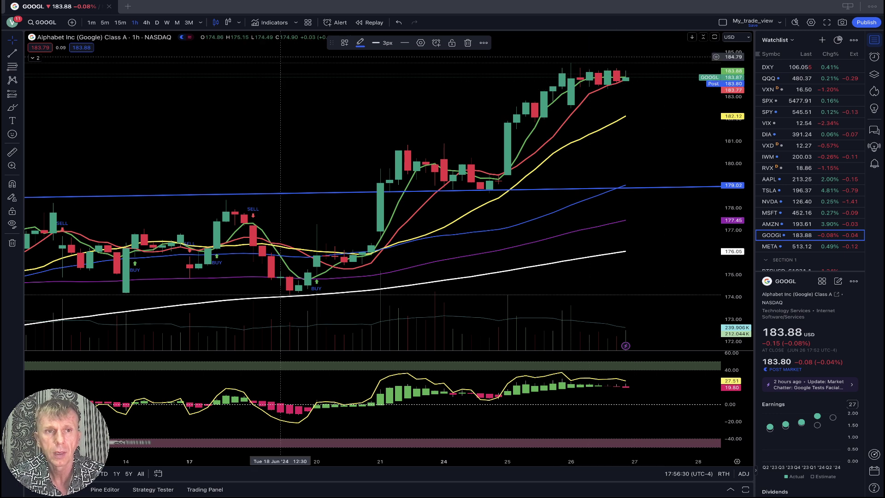
left_click(146, 22)
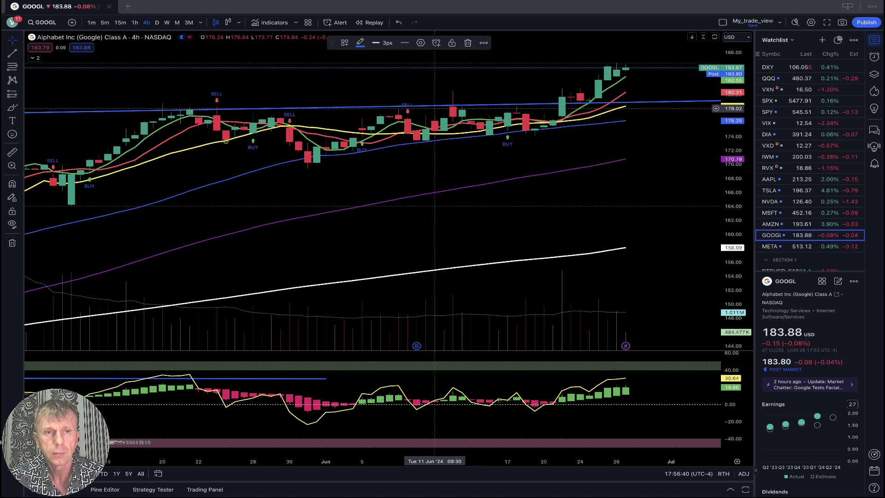
left_click(156, 22)
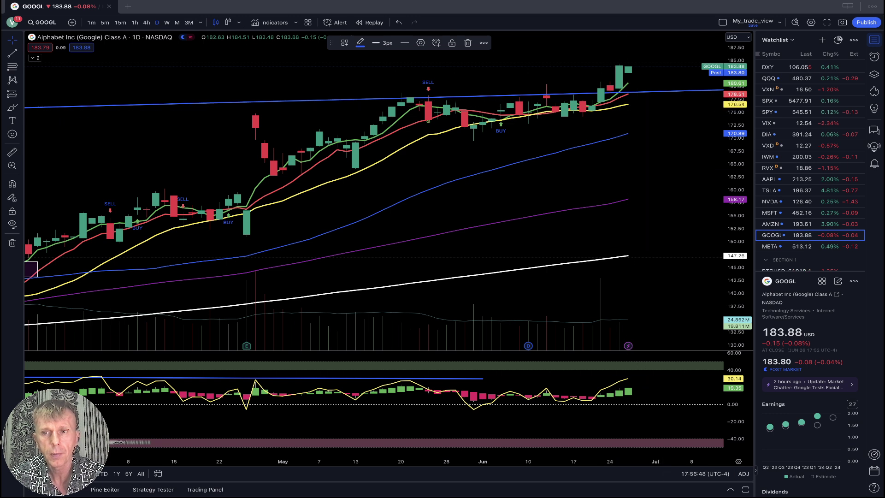
left_click(784, 246)
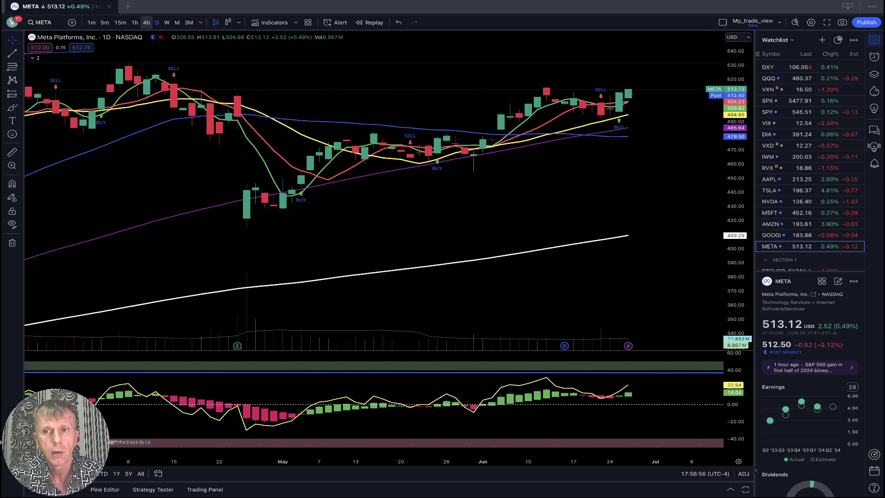
Step: Switch META to 4-hour candles and draw a trendline from the 11 Jun high to the latest high
left_click(146, 22)
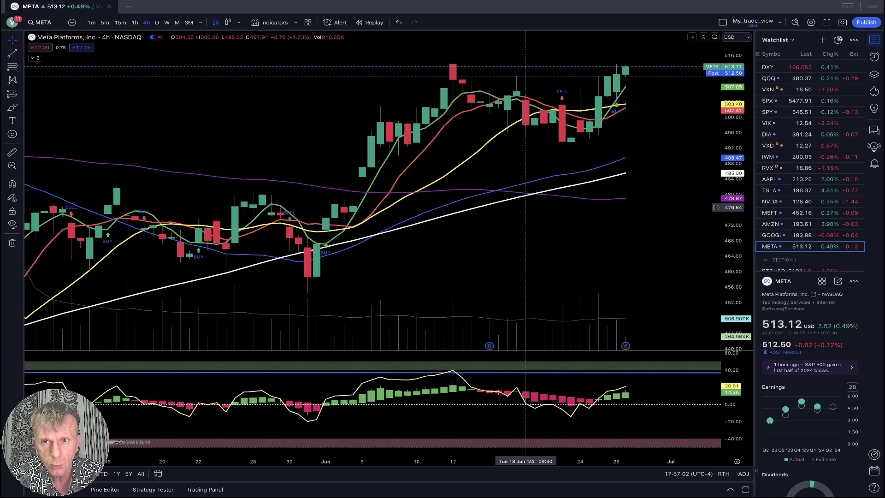
scroll(612, 243, "left", 1)
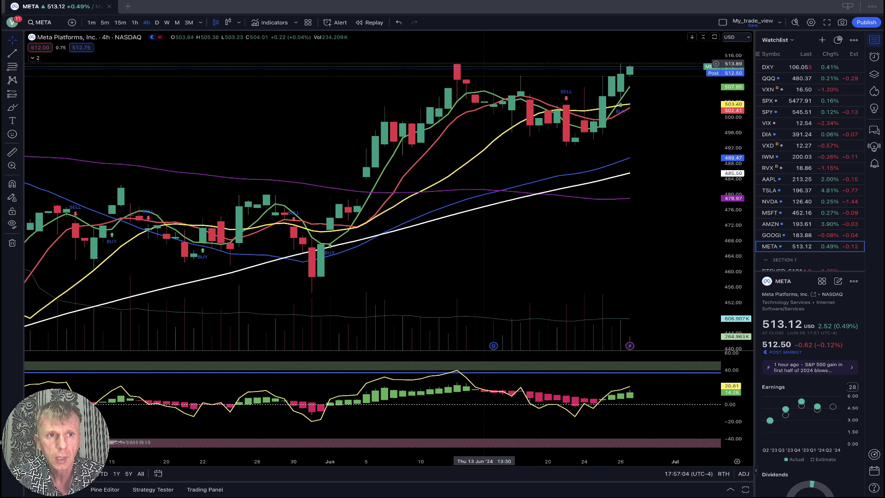
left_click(12, 53)
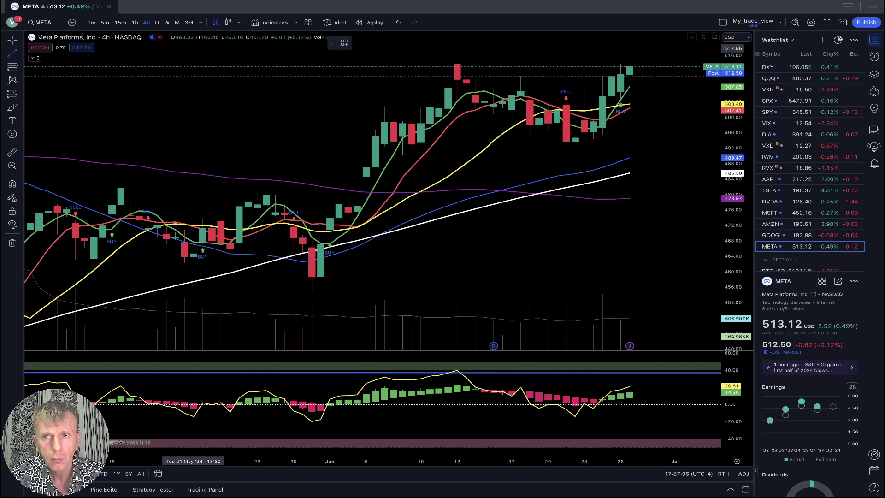
left_click(448, 70)
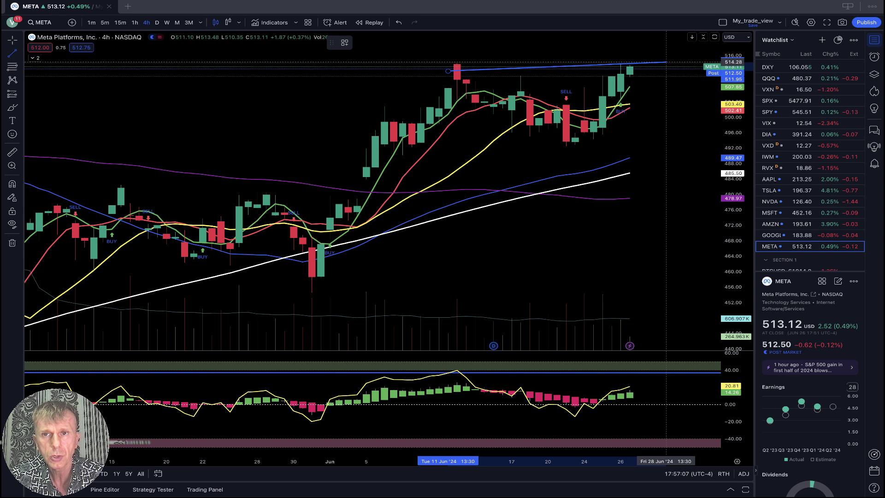
left_click(666, 62)
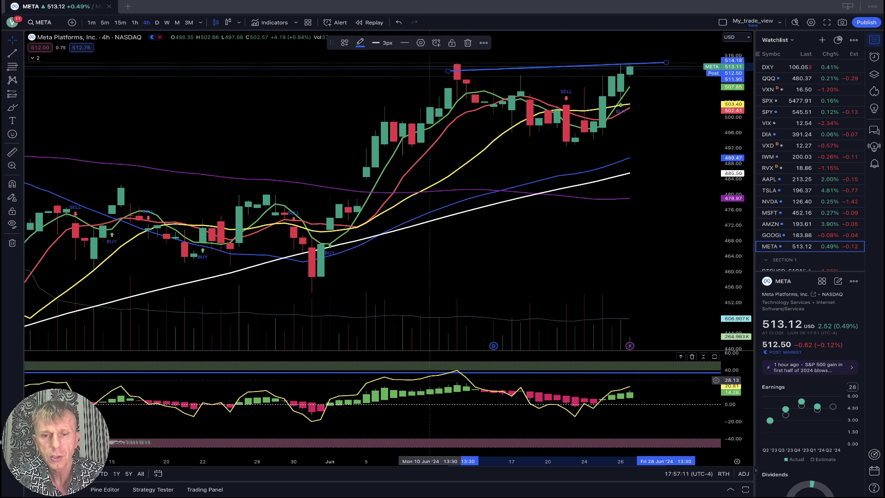
Step: Deselect the new trendline, then select and deselect the oscillator's horizontal line
left_click(467, 369)
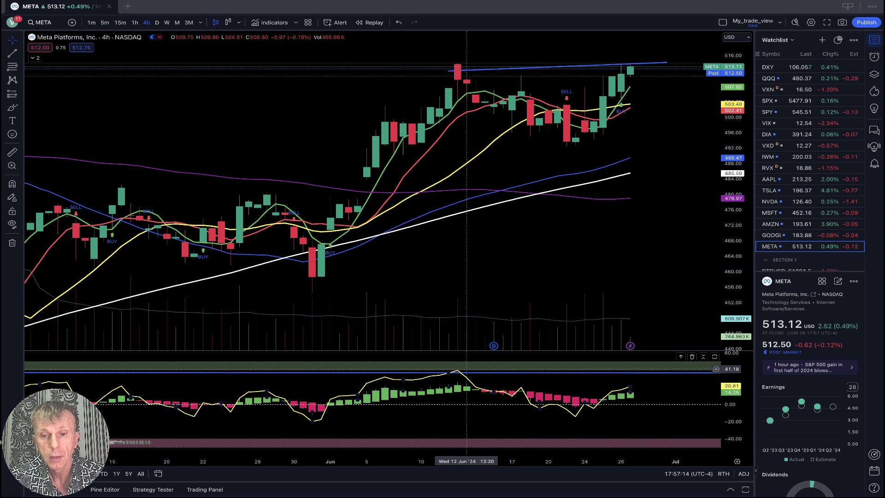
left_click(466, 368)
left_click(507, 376)
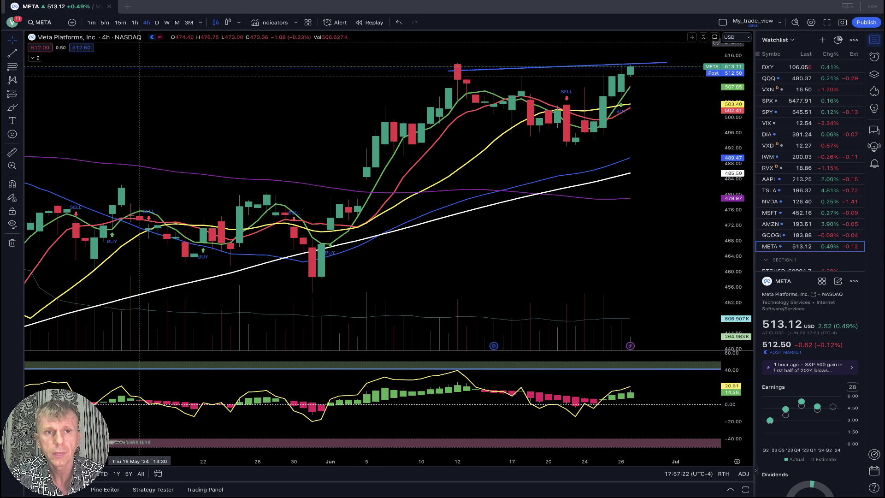
Step: Cycle META through the 1-hour and 4-hour timeframes, settling on daily candles
left_click(135, 22)
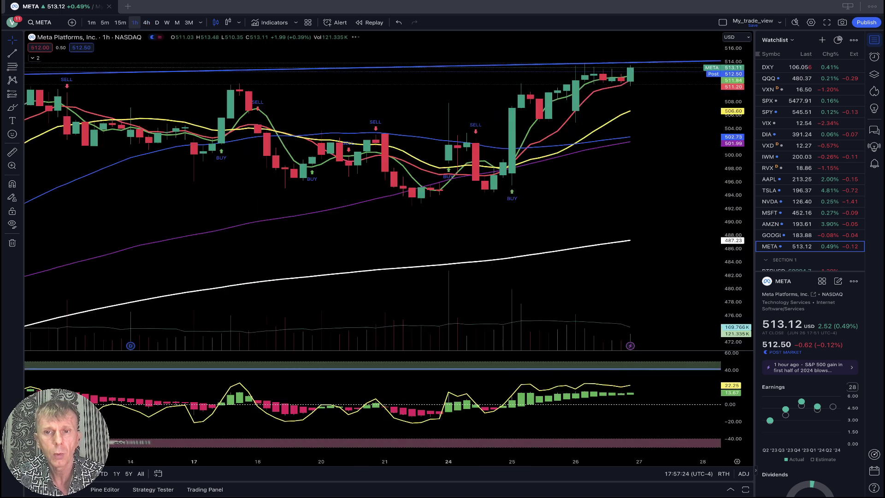
left_click(147, 22)
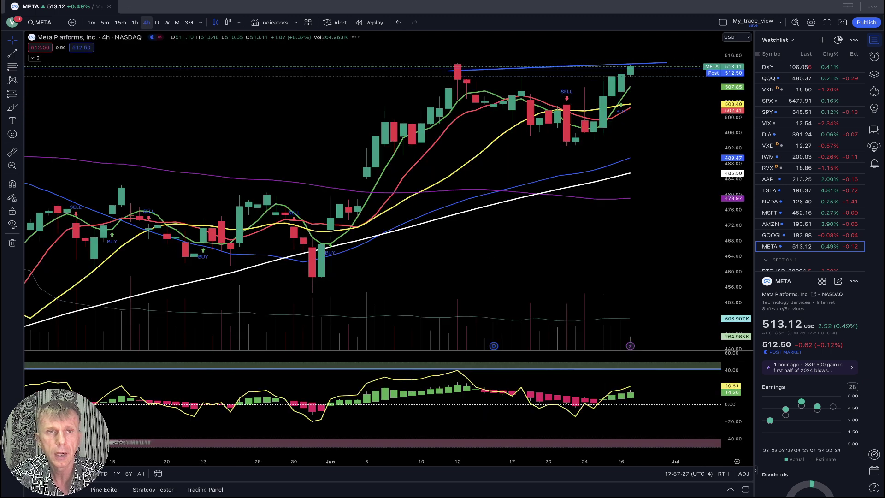
left_click(157, 22)
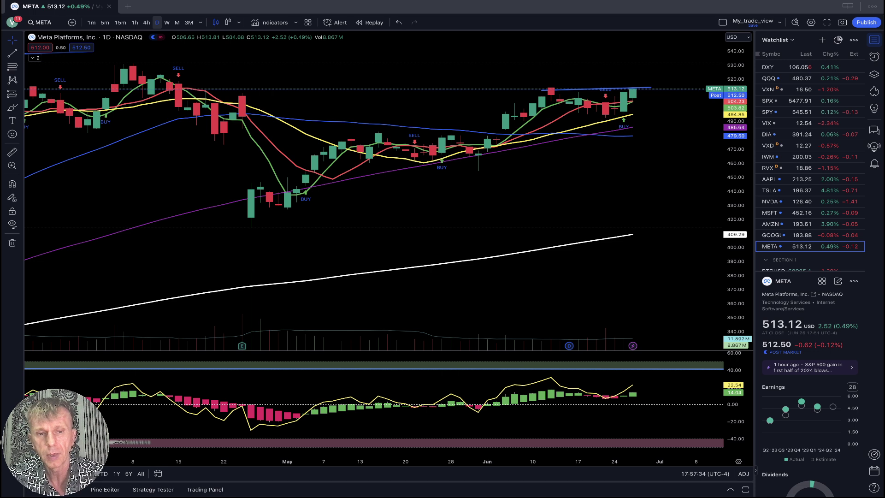
Step: Lower the oscillator's horizontal line to the recent peaks, check the trendline, and open DXY
left_click_drag(579, 370, 570, 377)
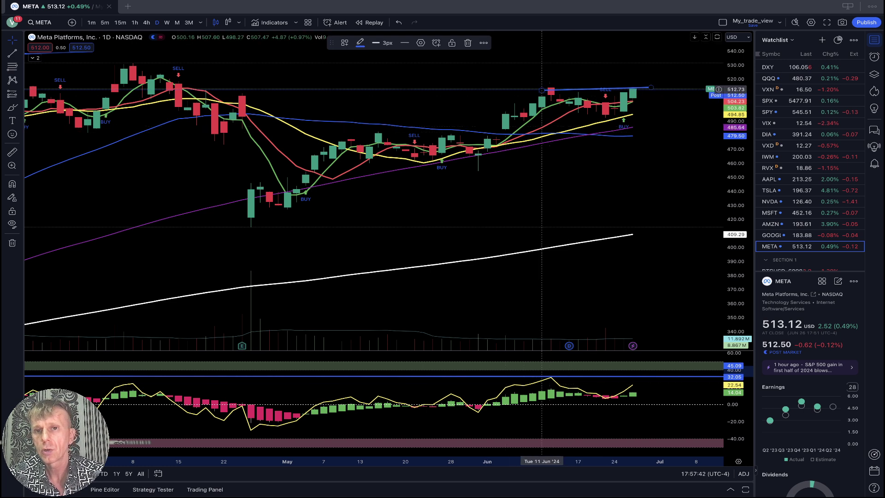
left_click(541, 89)
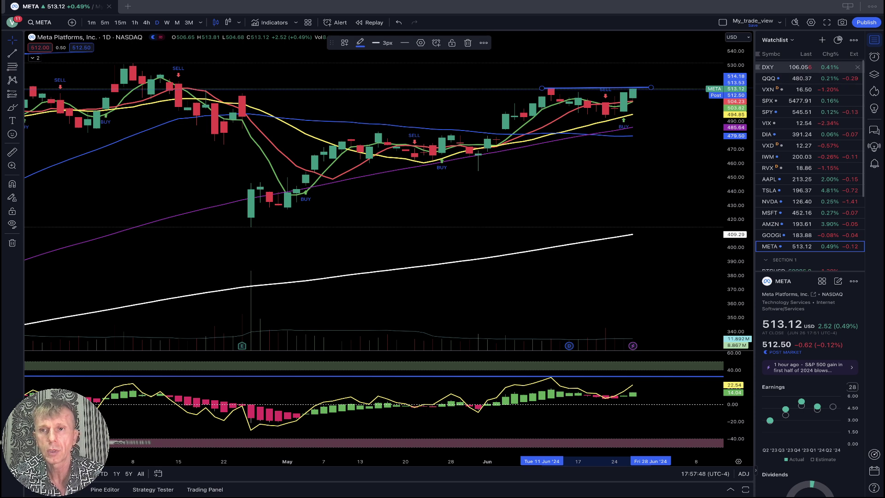
left_click(779, 67)
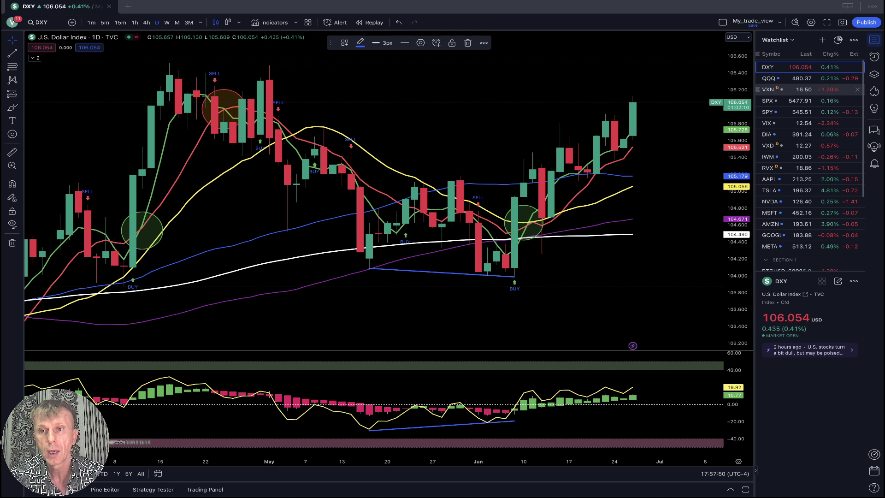
Step: Review the QQQ and TSLA daily charts from the watchlist, returning to QQQ
left_click(780, 78)
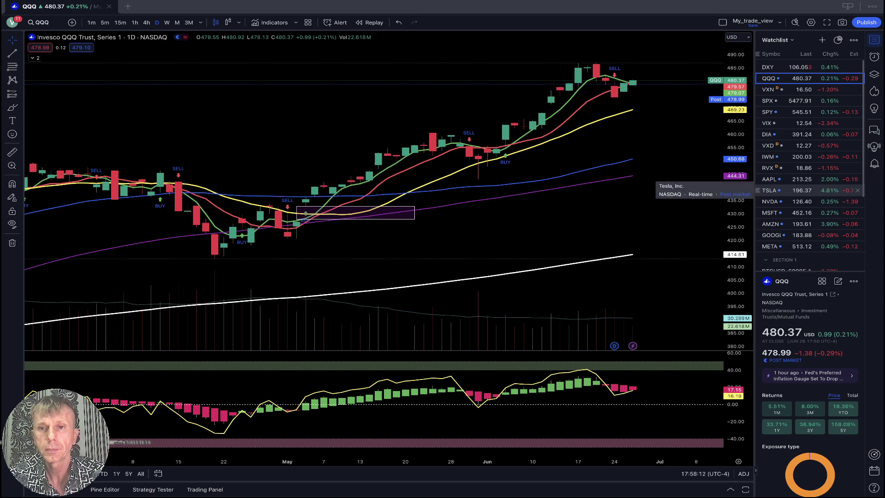
left_click(783, 190)
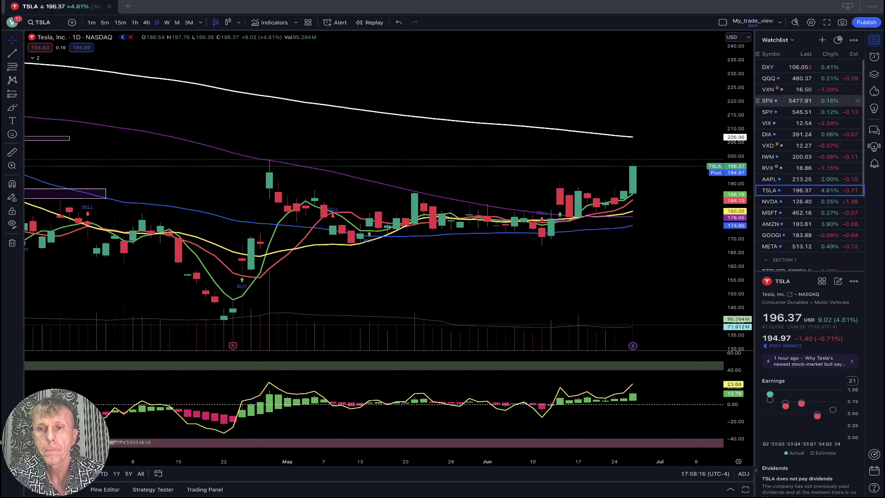
left_click(784, 78)
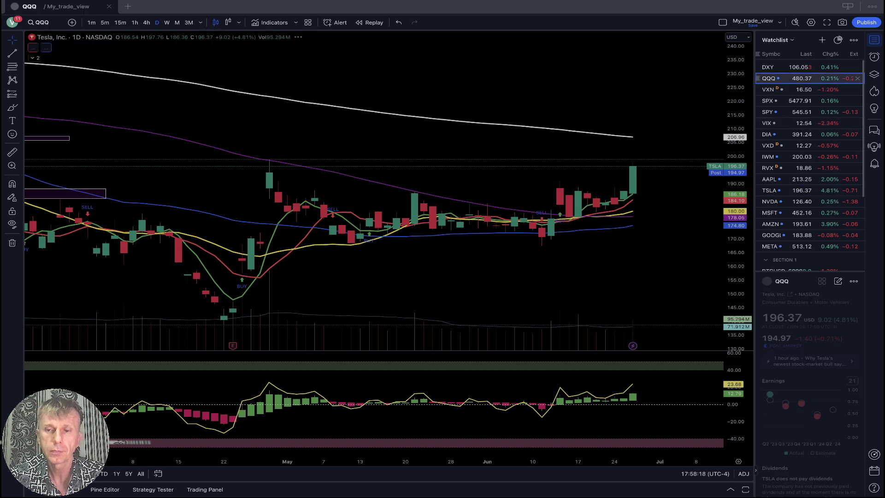